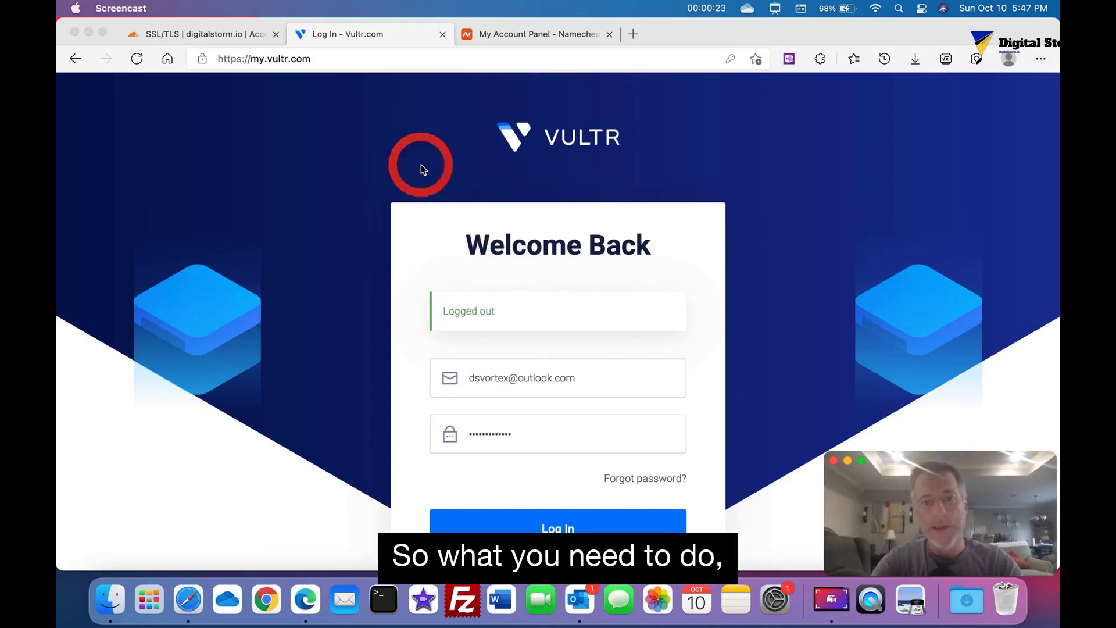
# Step: Log in to Vultr and open the Unbuntu Cyberpanel server from the instances list
pyautogui.click(558, 528)
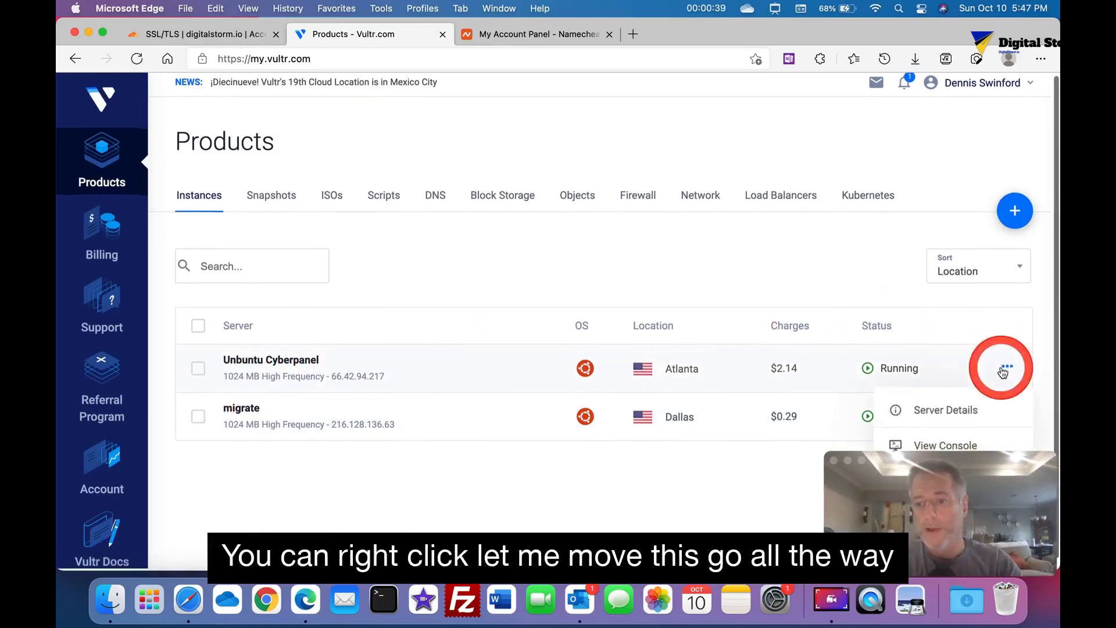
pyautogui.moveTo(988, 466); pyautogui.dragTo(765, 497)
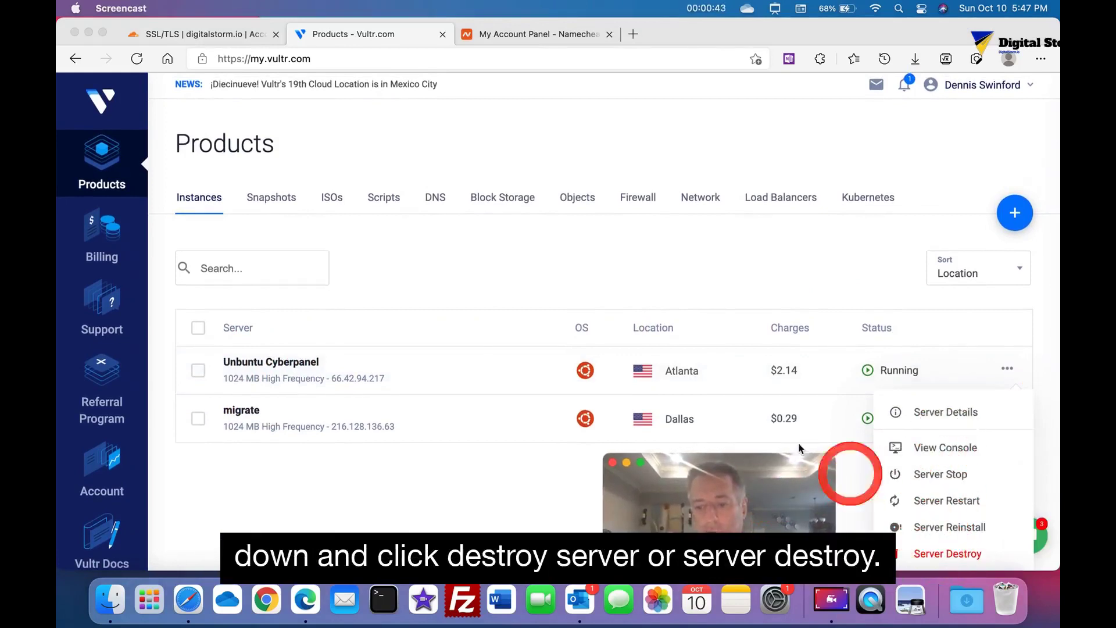
pyautogui.click(274, 362)
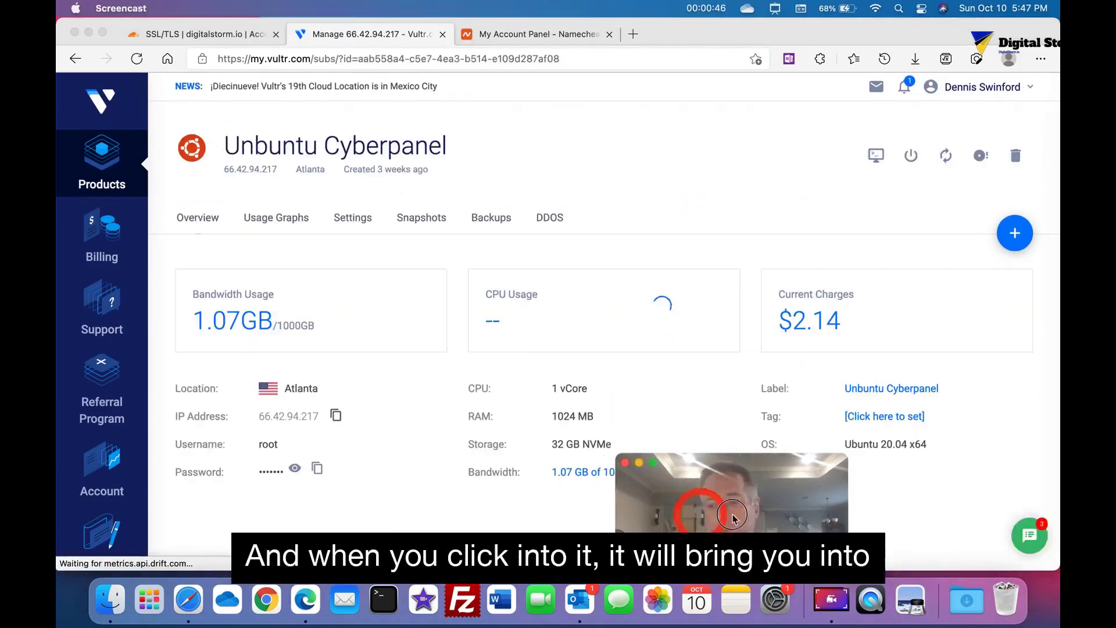
# Step: Let the Unbuntu Cyberpanel overview load, showing 2% CPU and $2.14 current charges
pyautogui.moveTo(689, 513); pyautogui.dragTo(916, 515)
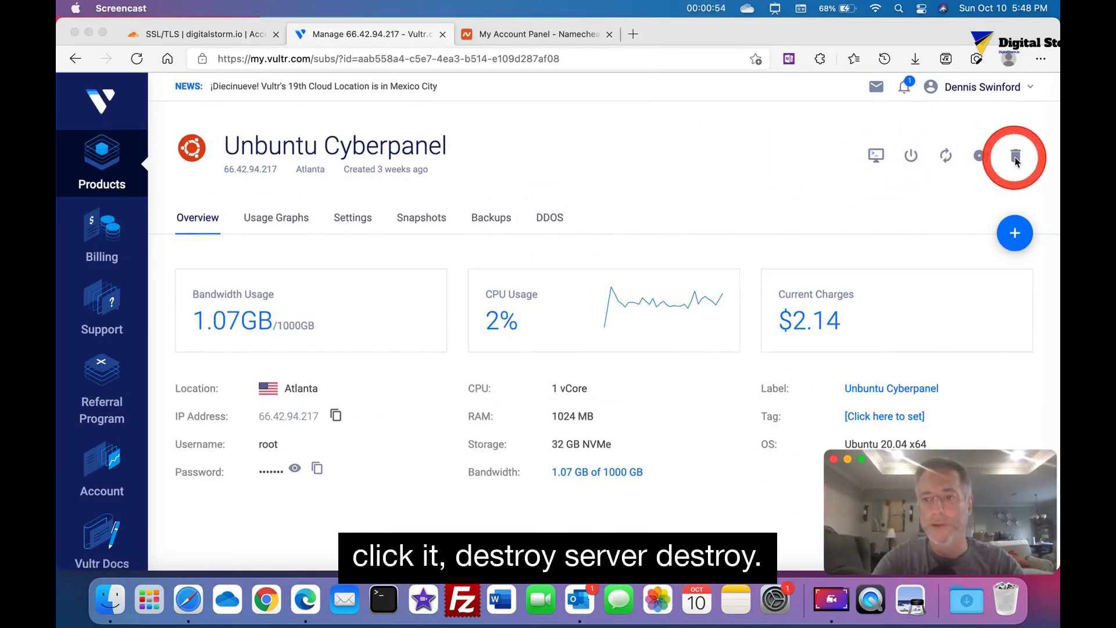
pyautogui.click(1016, 157)
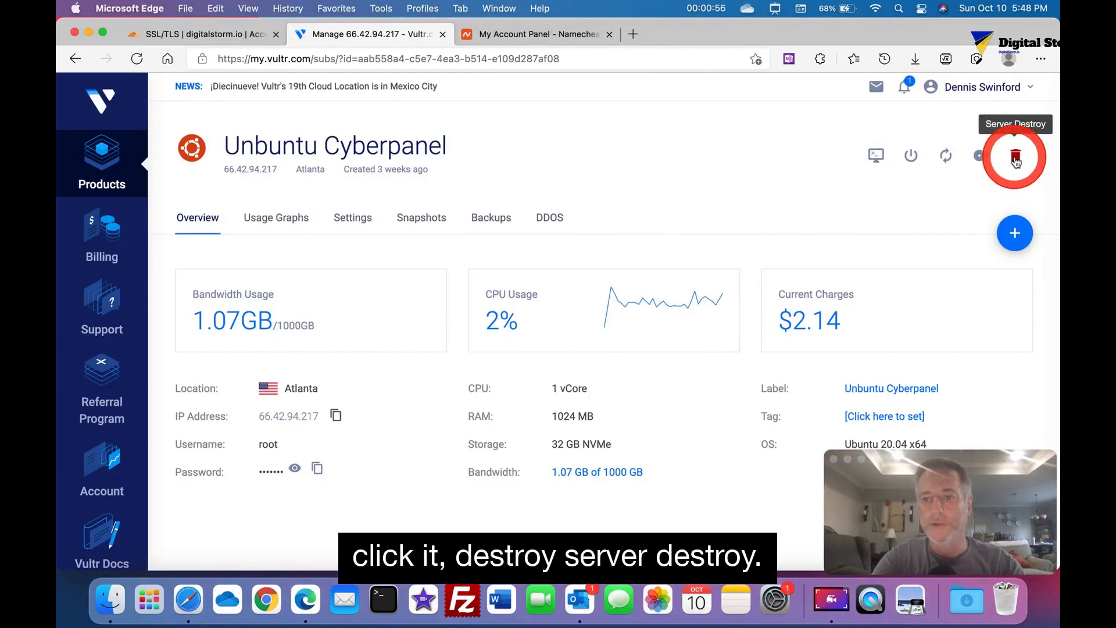
# Step: Destroy the Unbuntu Cyberpanel server, ticking 'Yes, destroy this server' to confirm
pyautogui.click(1015, 157)
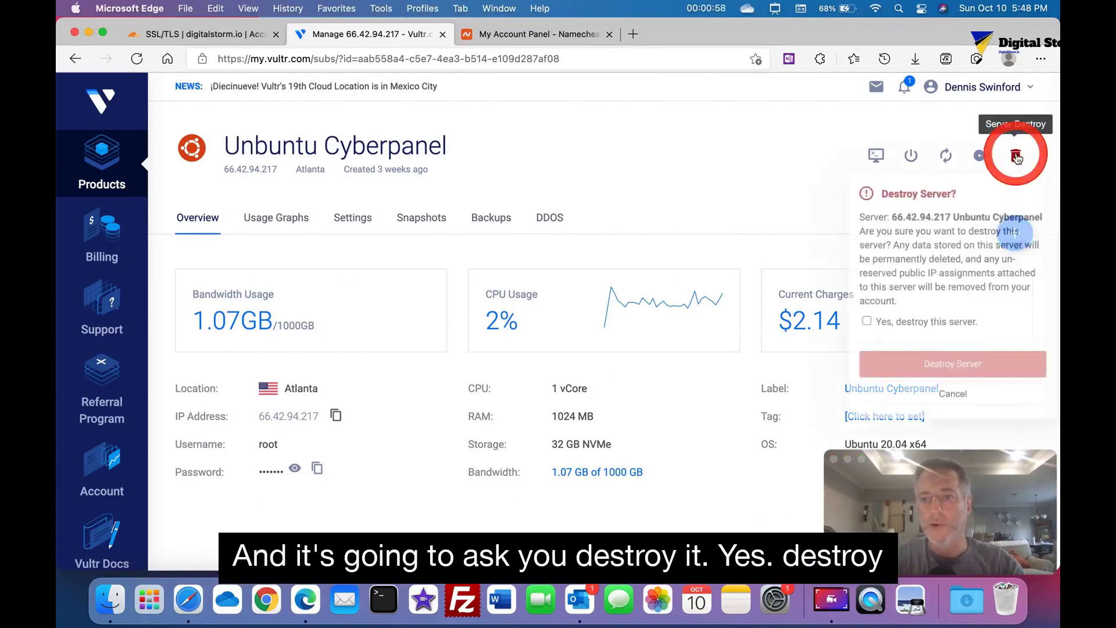
pyautogui.click(868, 327)
pyautogui.click(944, 370)
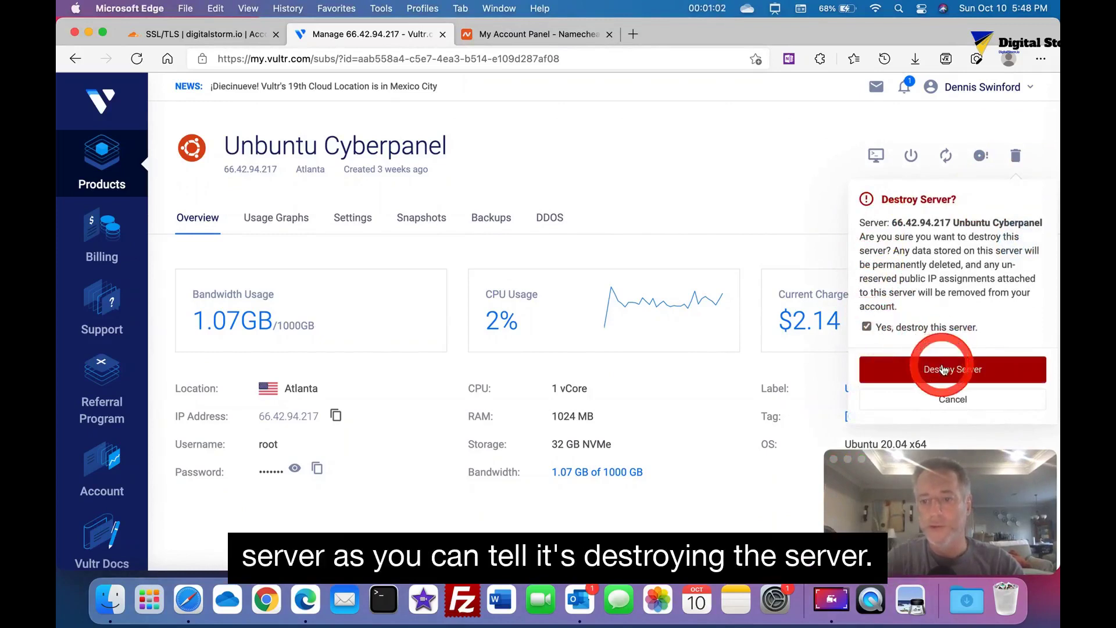